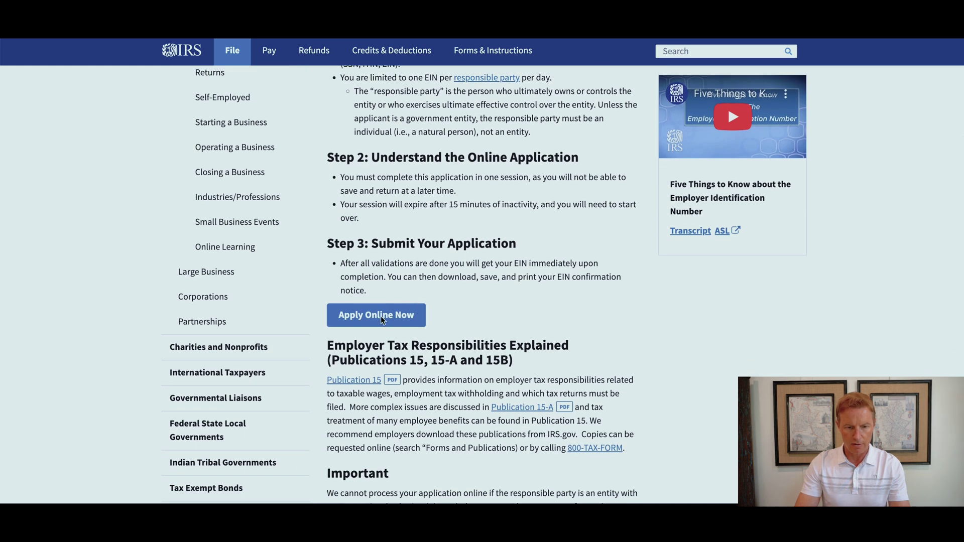
- Begin the online EIN application and choose Limited Liability Company (LLC) as the legal structure
click(382, 318)
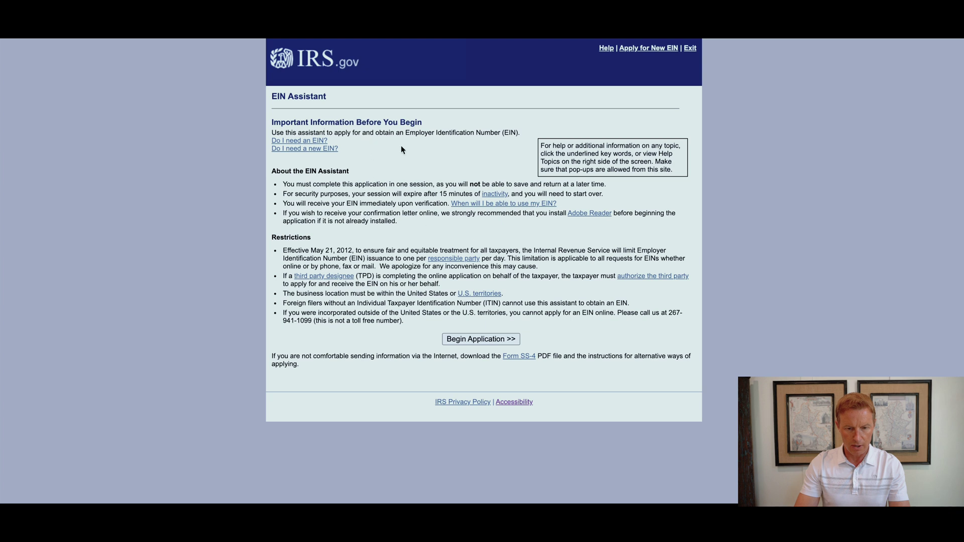
click(485, 341)
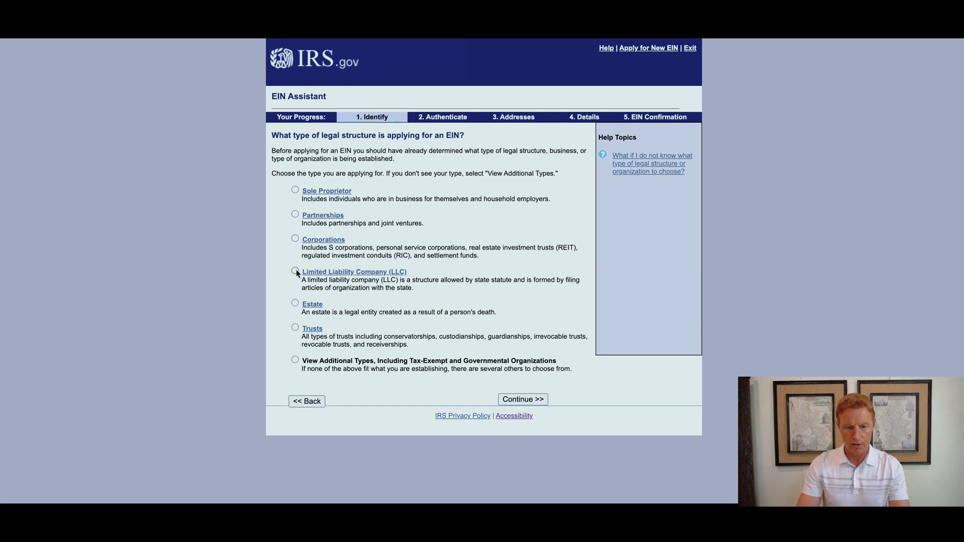
click(514, 401)
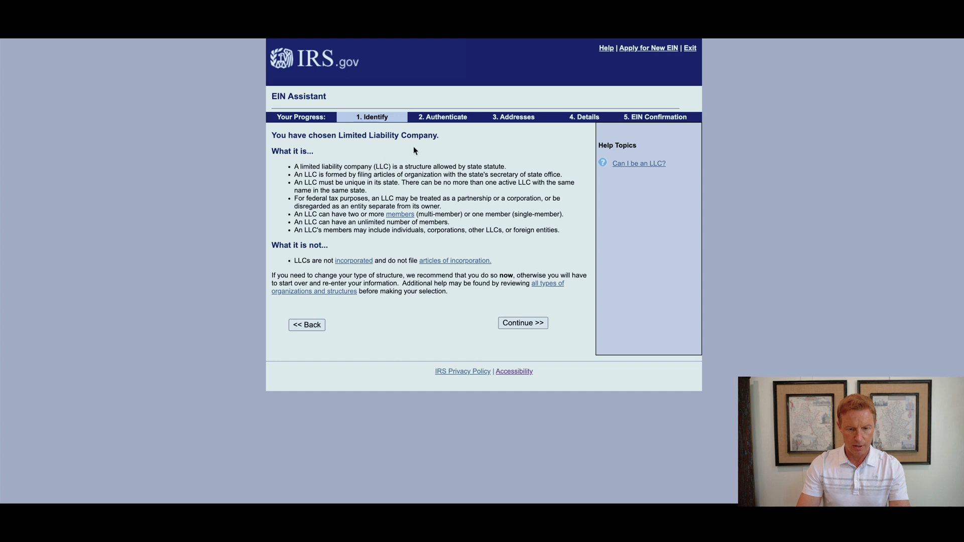
click(526, 324)
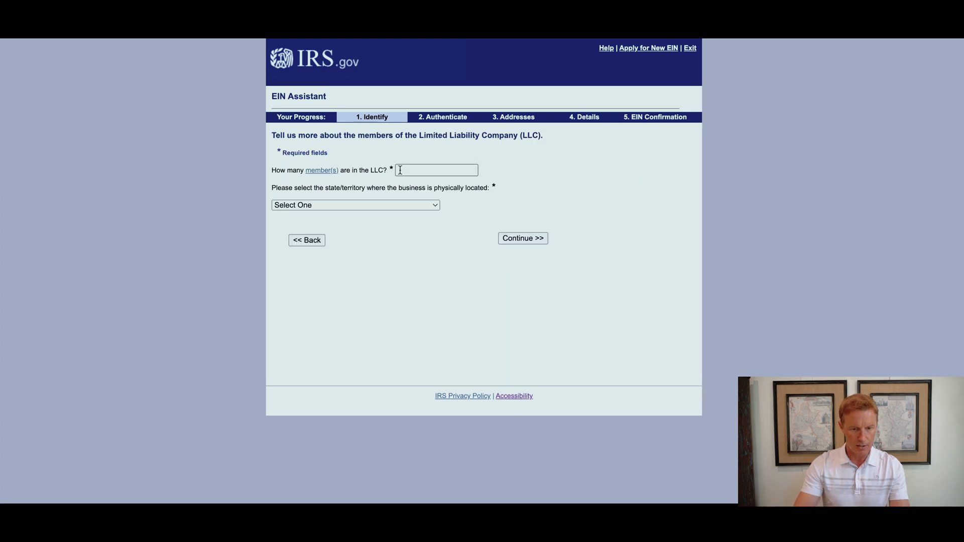
- Set the LLC to 1 member physically located in Wyoming (WY), and accept the single-member LLC classification
click(421, 170)
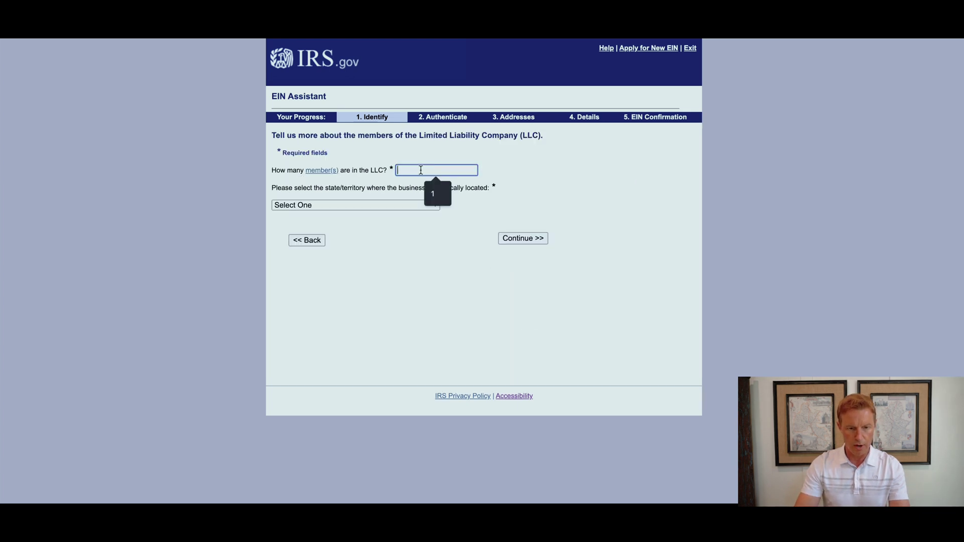
click(438, 195)
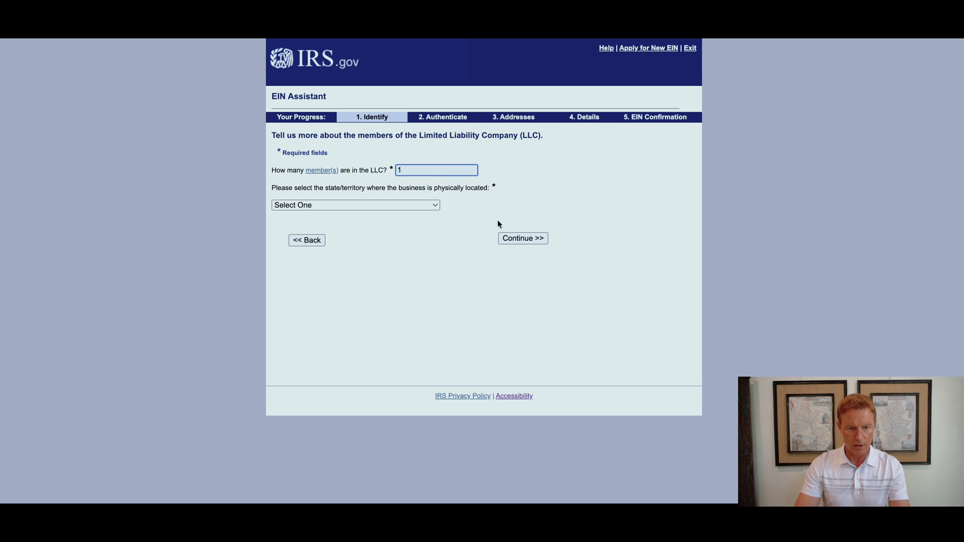
click(434, 206)
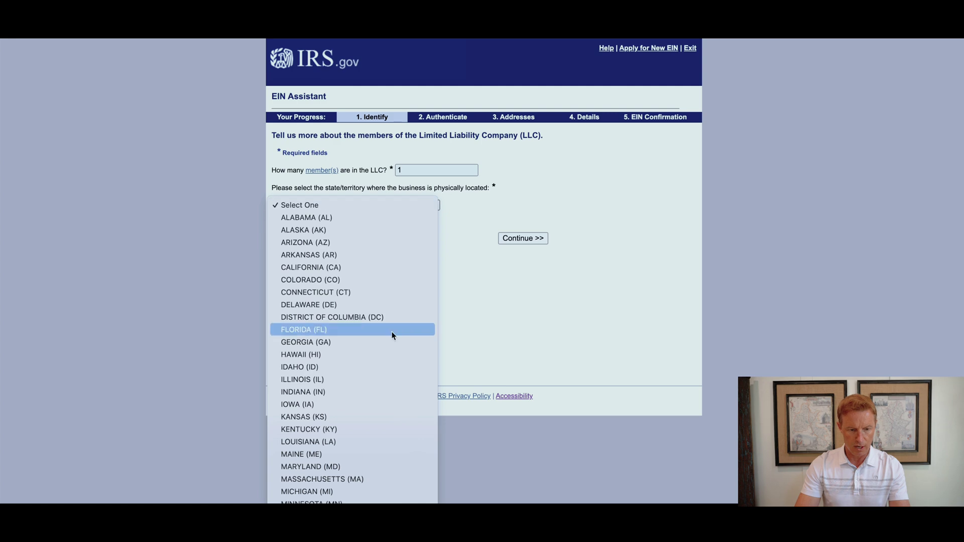
scroll(393, 335, down, 2)
scroll(393, 335, down, 10)
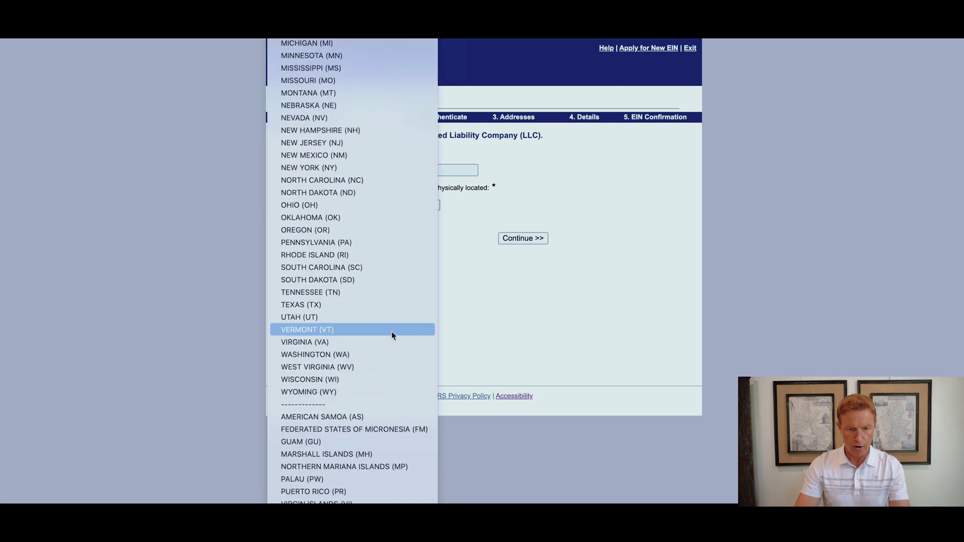
click(361, 390)
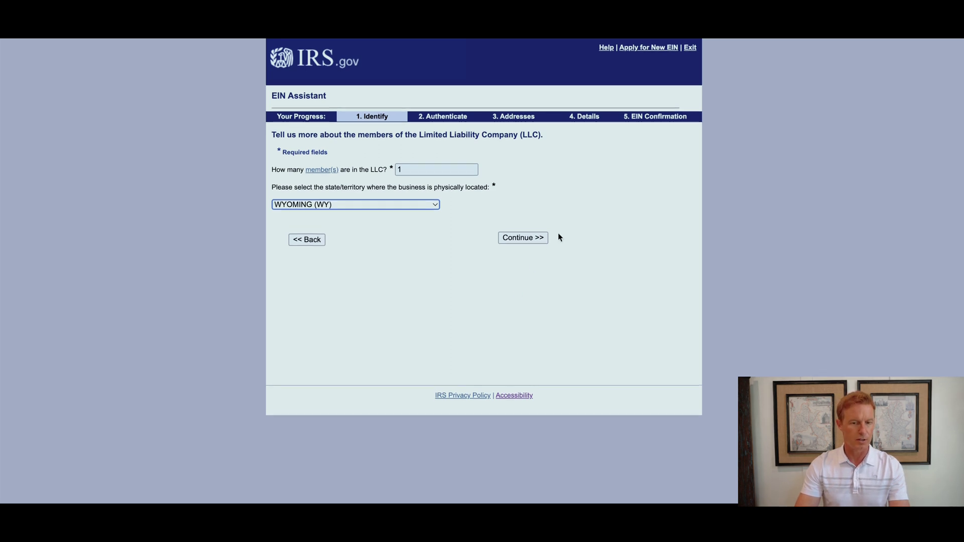
click(530, 243)
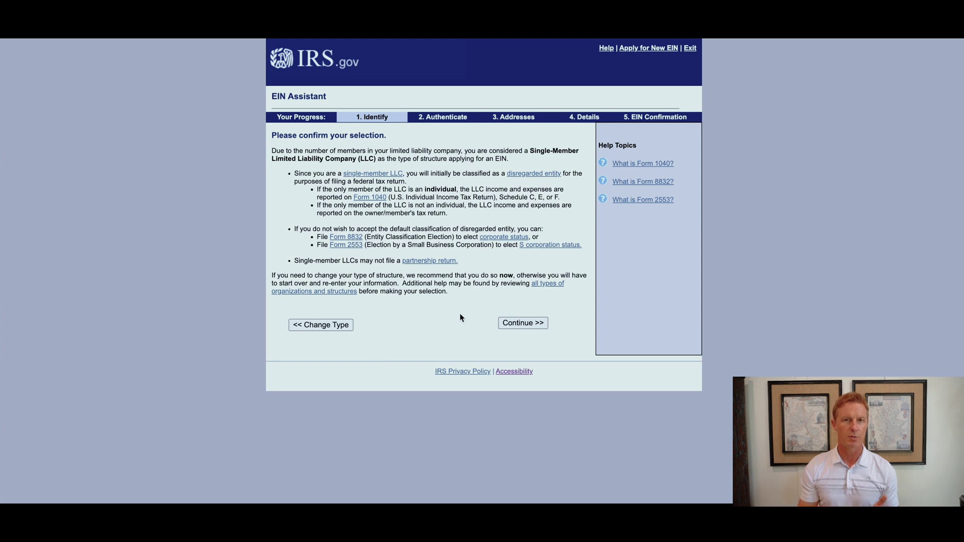
click(521, 324)
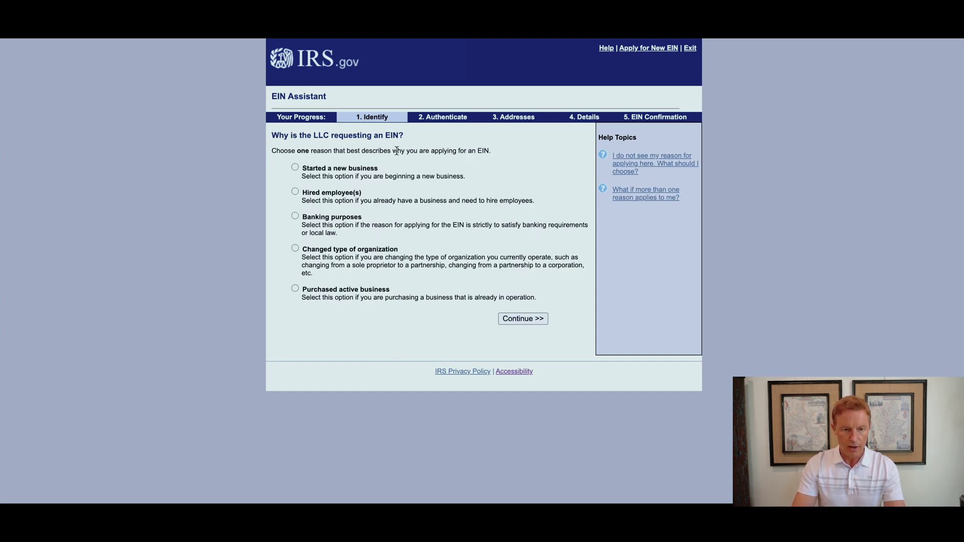
- Give Started a new business as the reason for the EIN and declare the applicant an owner, member or managing member of the LLC
click(295, 168)
click(520, 319)
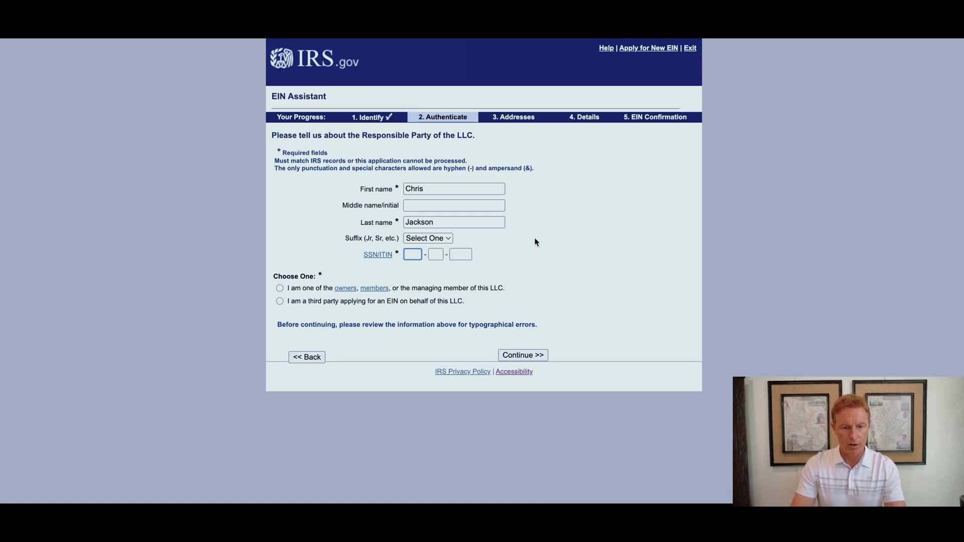
click(280, 288)
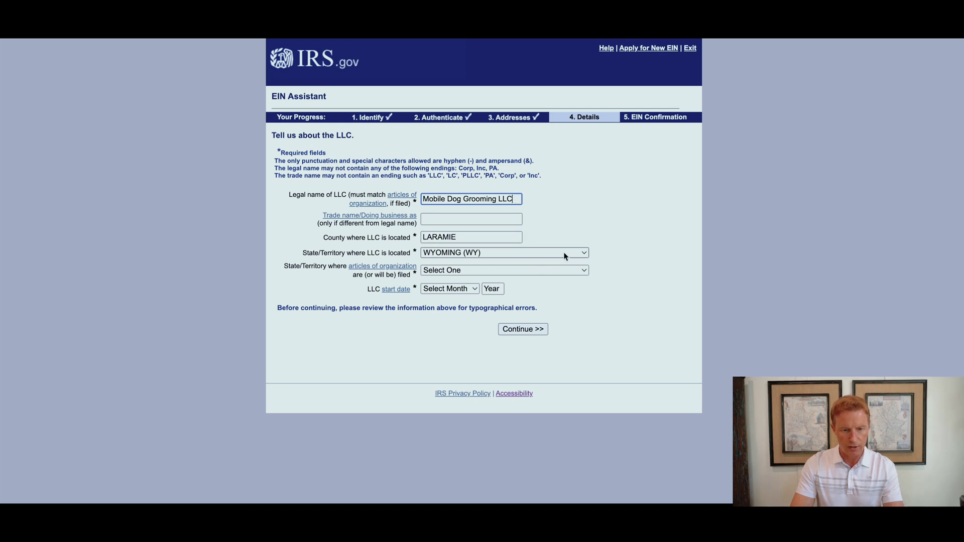
- Set the articles of organization filing state to Wyoming (WY) and the LLC start date to June 2023, then submit the LLC details
click(584, 270)
scroll(545, 393, down, 15)
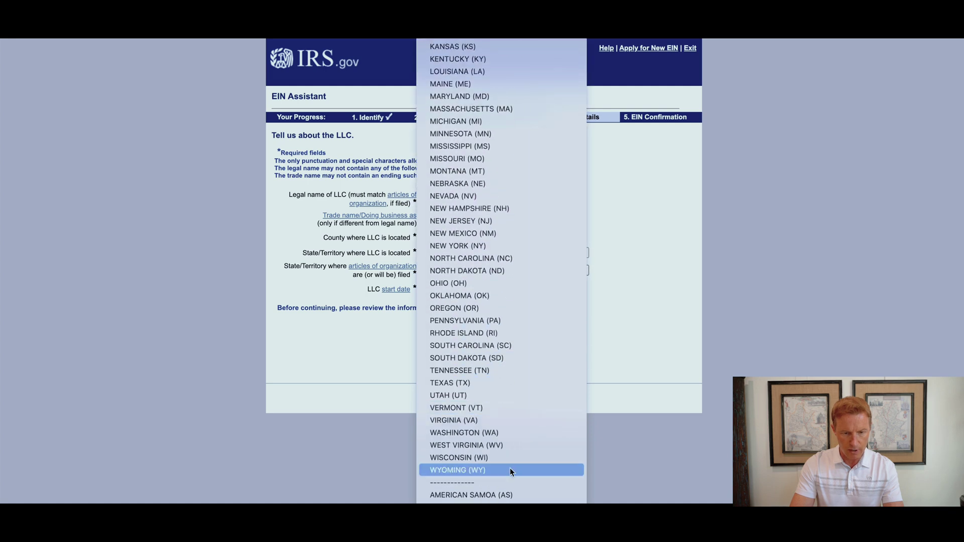
click(510, 467)
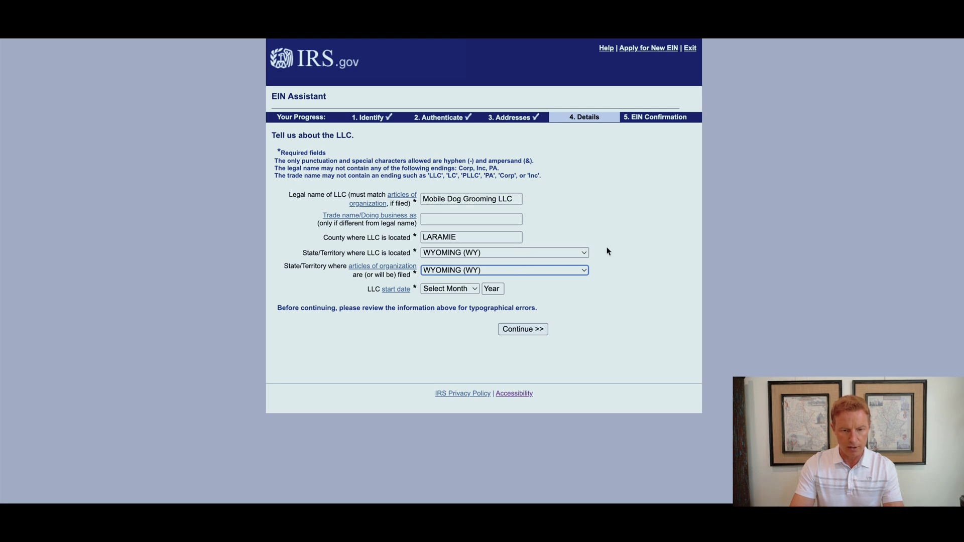
click(475, 290)
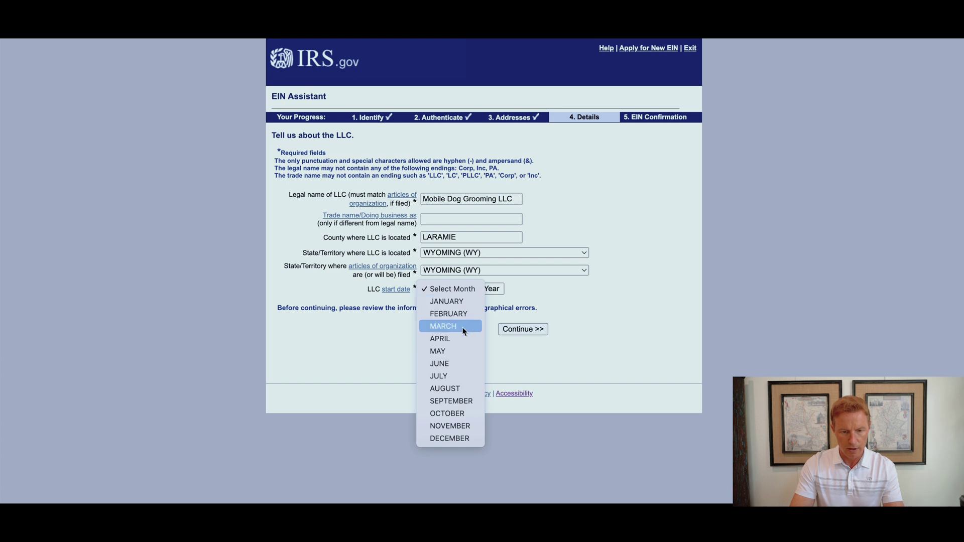
click(453, 361)
click(496, 289)
click(497, 313)
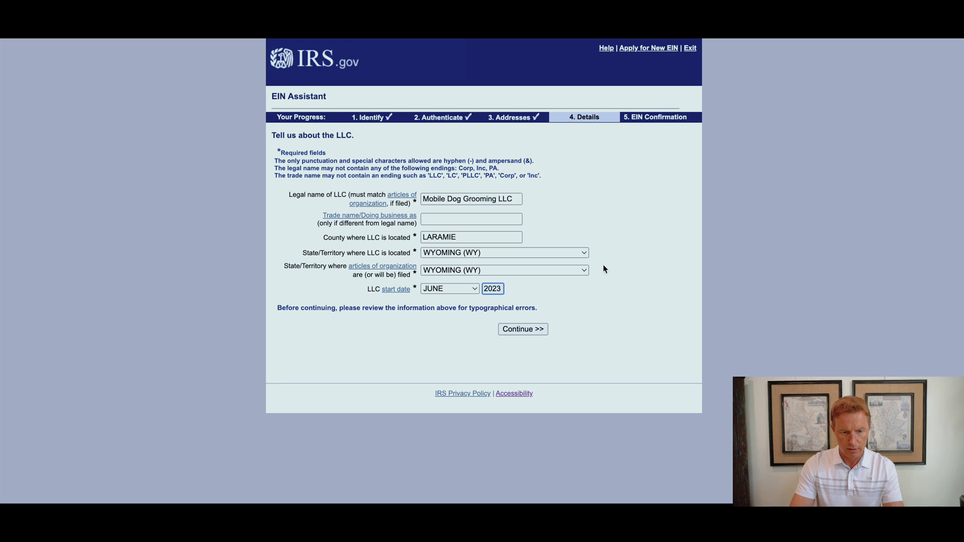
click(519, 331)
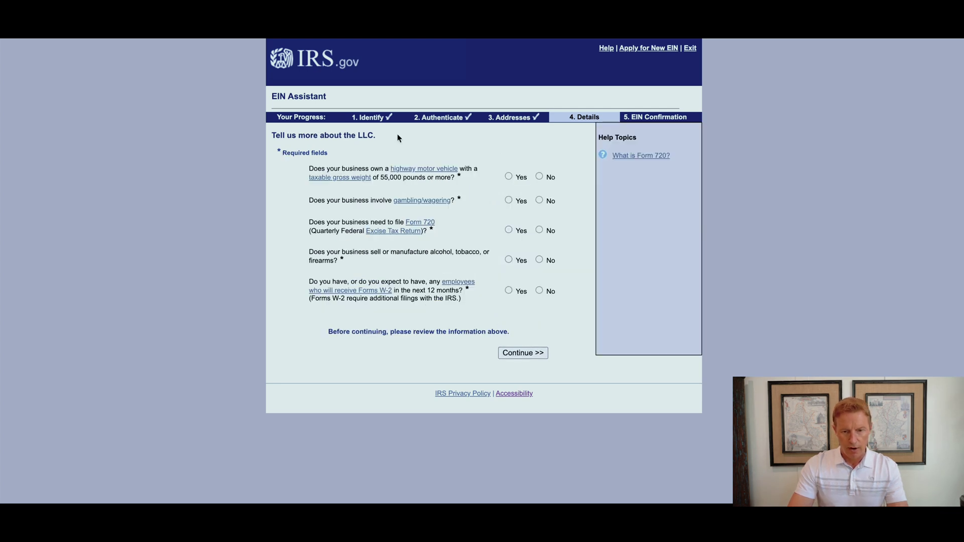
- Answer No to the highway vehicle, gambling, Form 720, alcohol/tobacco/firearms and W-2 employee questions, and submit the answers
click(539, 177)
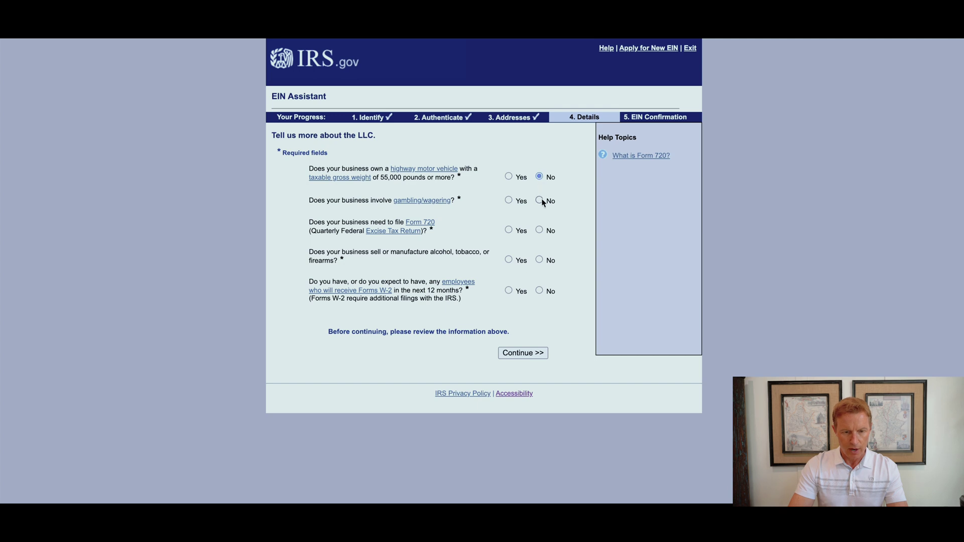
click(539, 201)
click(540, 230)
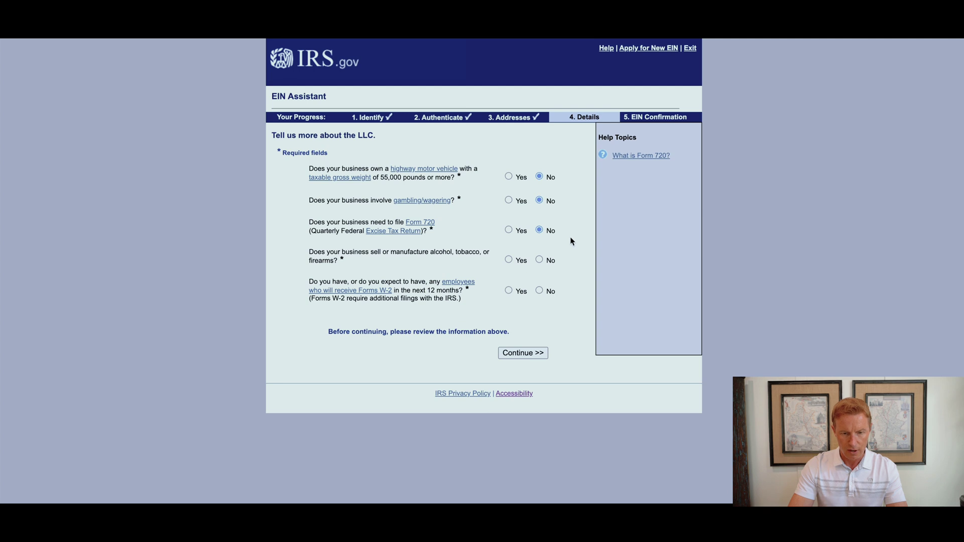
click(538, 259)
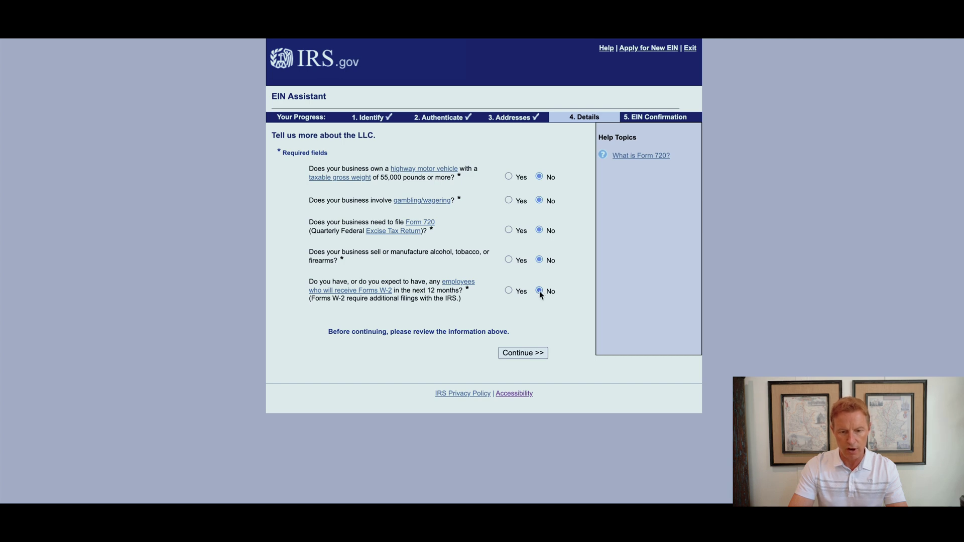
click(524, 354)
- Choose Real Estate as the category that describes the business and submit it
scroll(525, 354, down, 2)
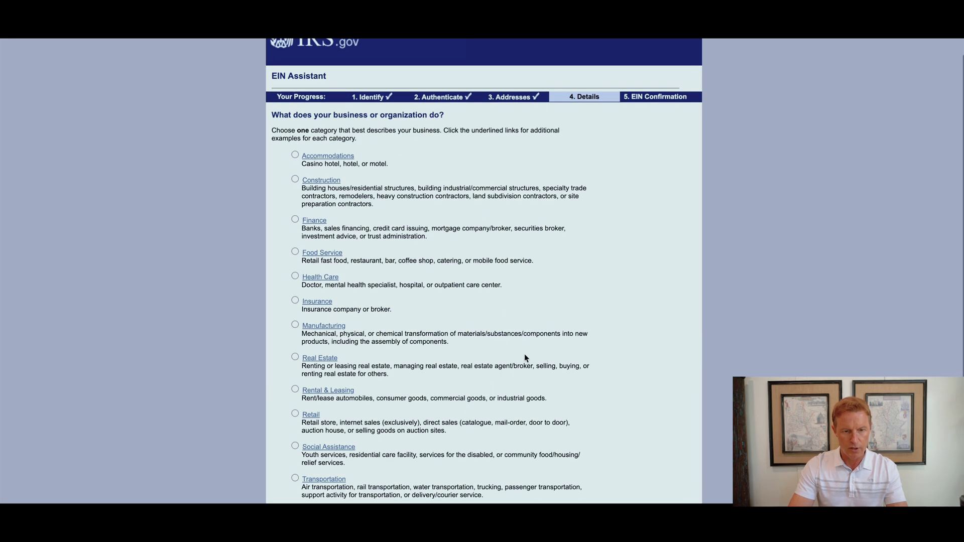
scroll(524, 355, down, 2)
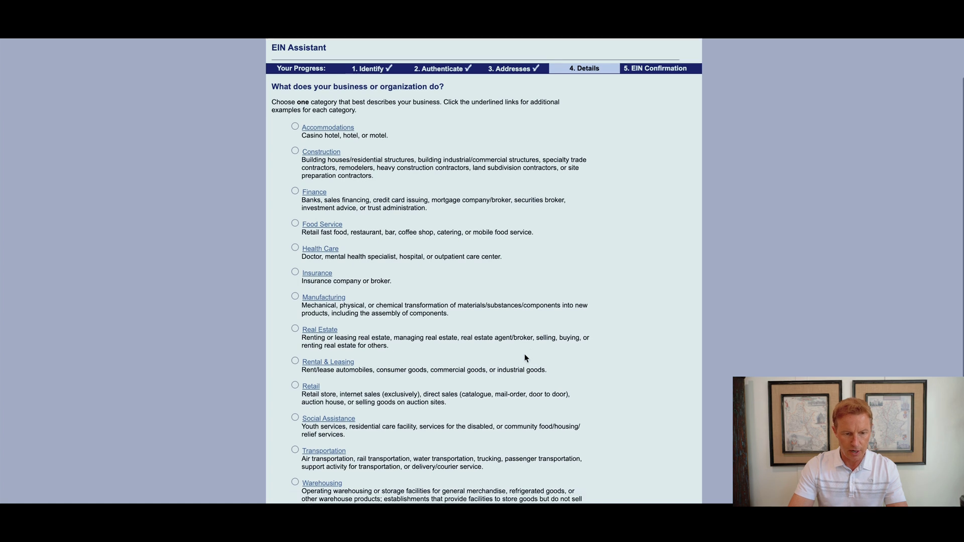
scroll(524, 353, down, 1)
click(295, 295)
scroll(483, 329, down, 2)
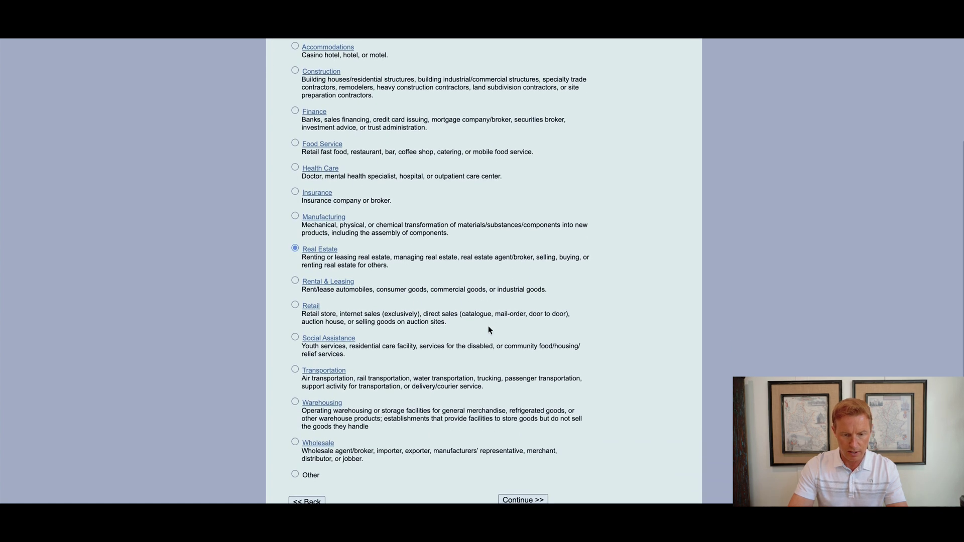
click(515, 498)
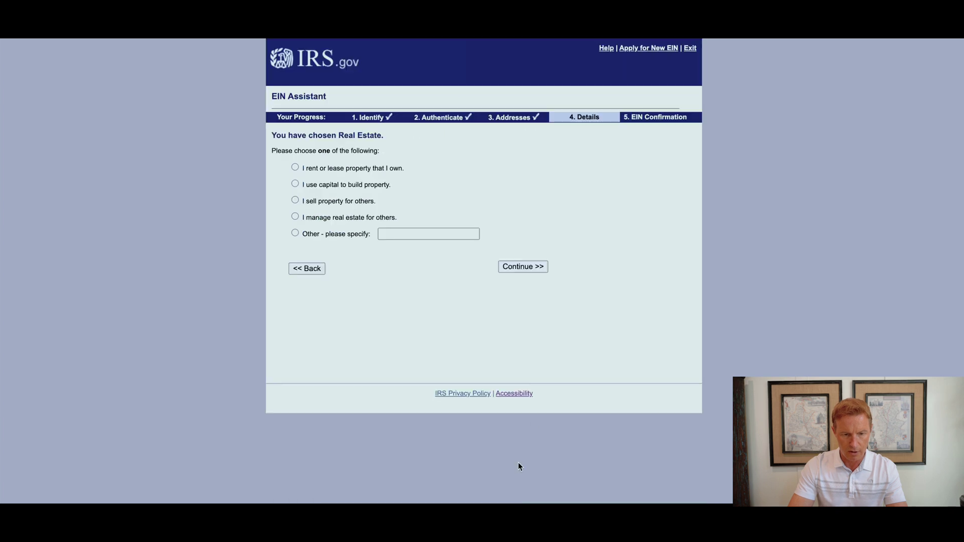
- Specify the activity as renting out owned residential real estate, and choose to receive the EIN confirmation letter online
click(296, 168)
click(529, 267)
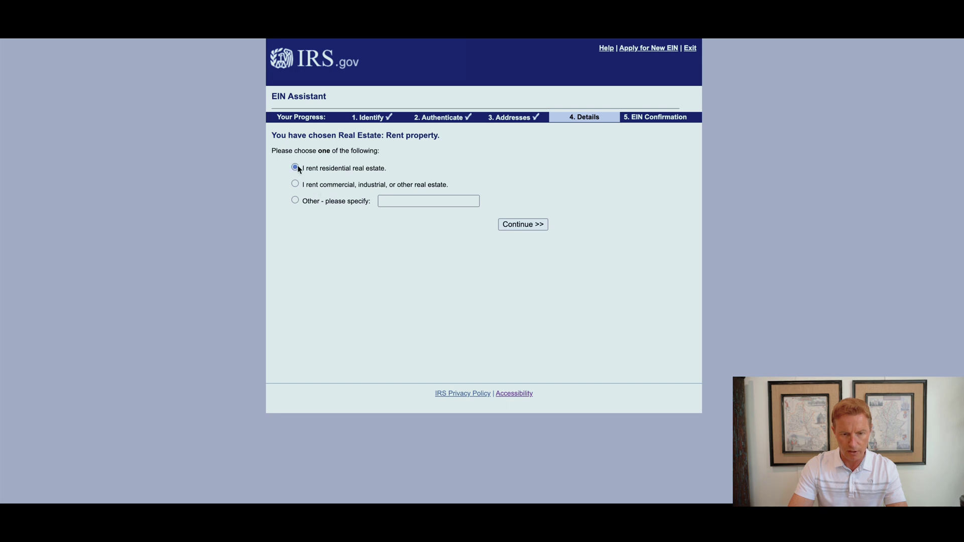
click(521, 230)
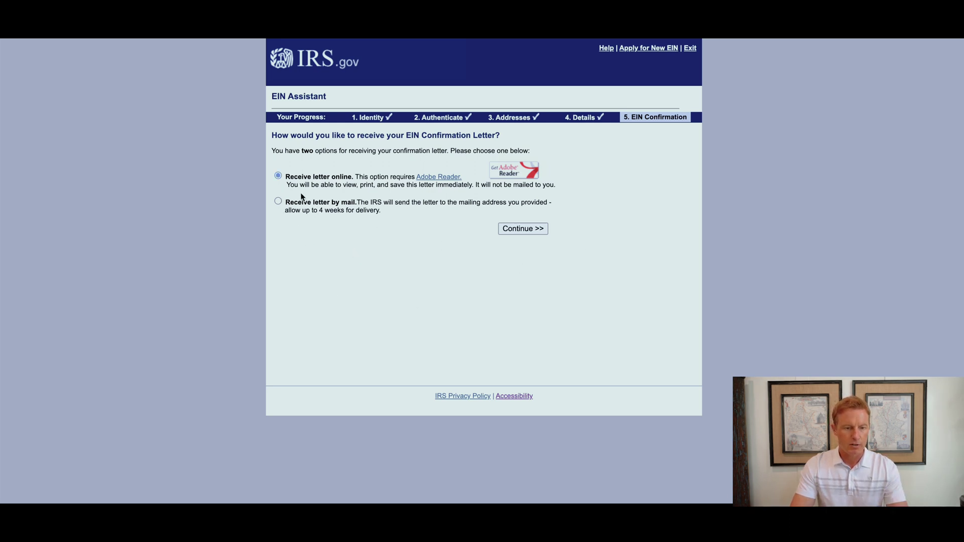
click(278, 175)
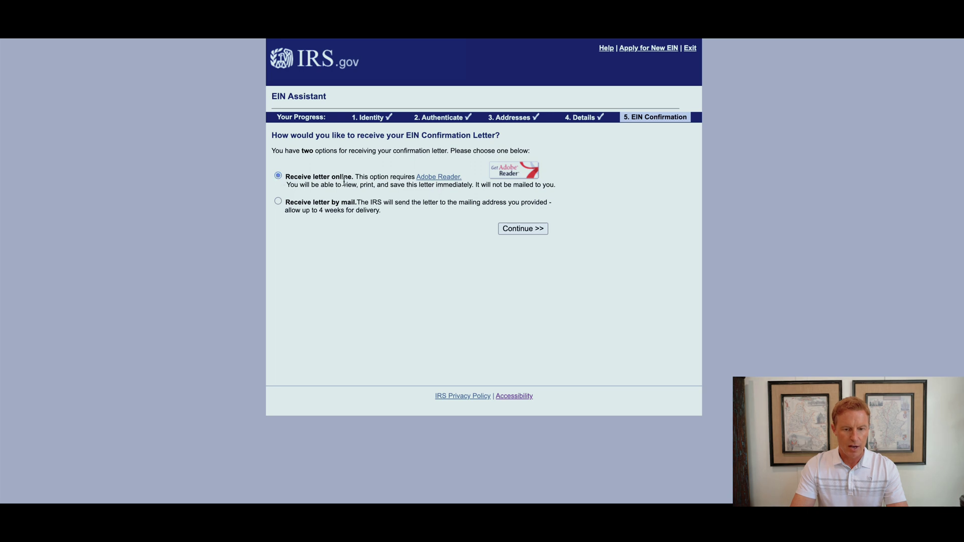